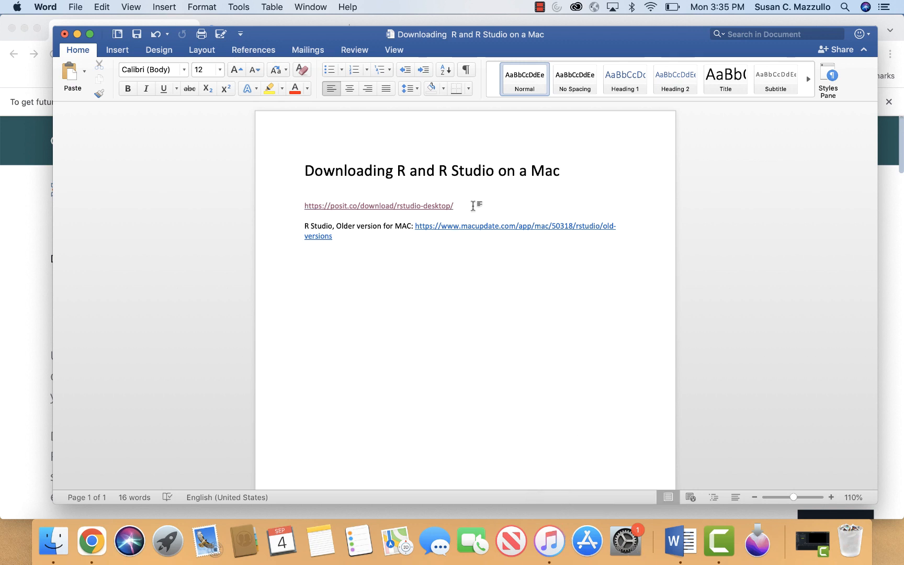
Switch to Chrome and open the R download site from the Install R section of the Posit RStudio Desktop page
{"action": "left_click_drag", "start_coordinate": [454, 205], "coordinate": [297, 209]}
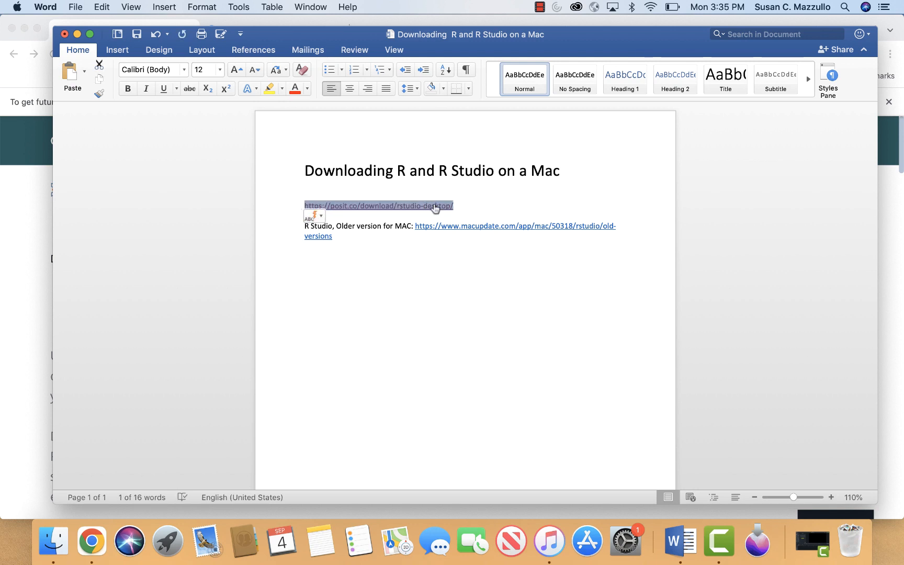
{"action": "left_click", "coordinate": [468, 298]}
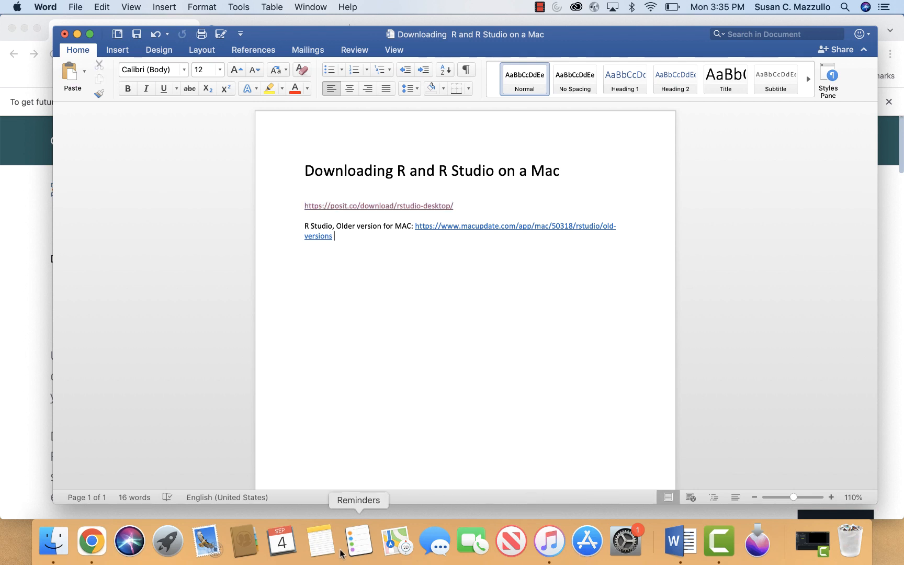
{"action": "left_click", "coordinate": [93, 542]}
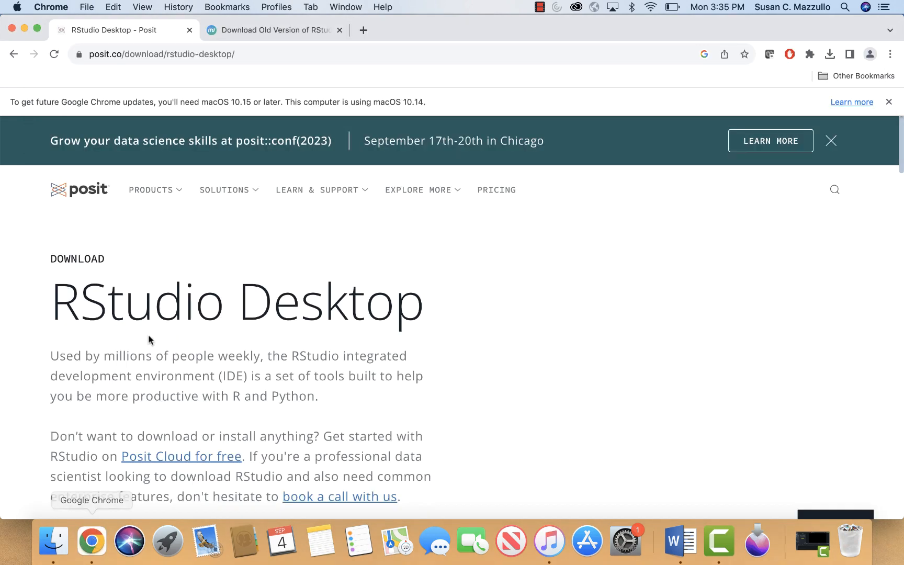
{"action": "mouse_move", "coordinate": [224, 191]}
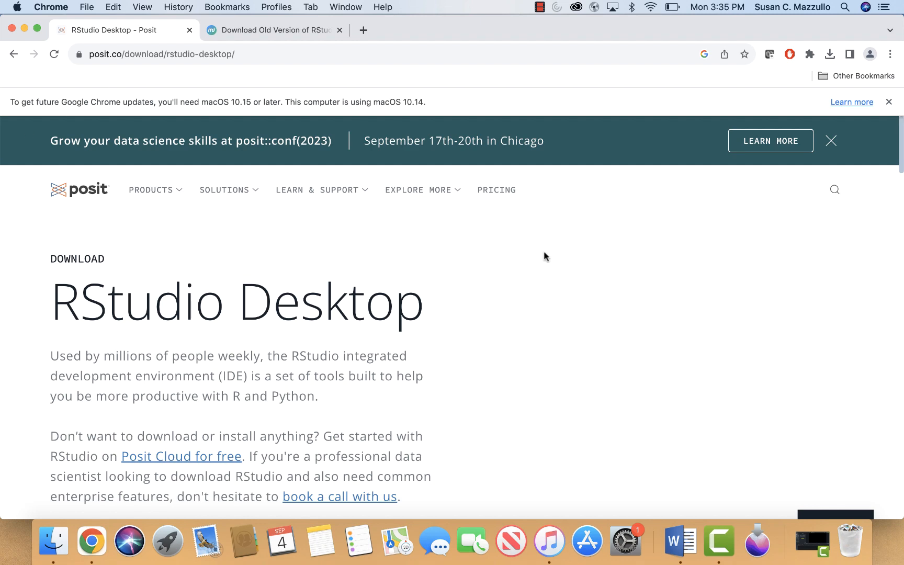
{"action": "scroll", "coordinate": [545, 254], "scroll_direction": "down", "scroll_amount": 5}
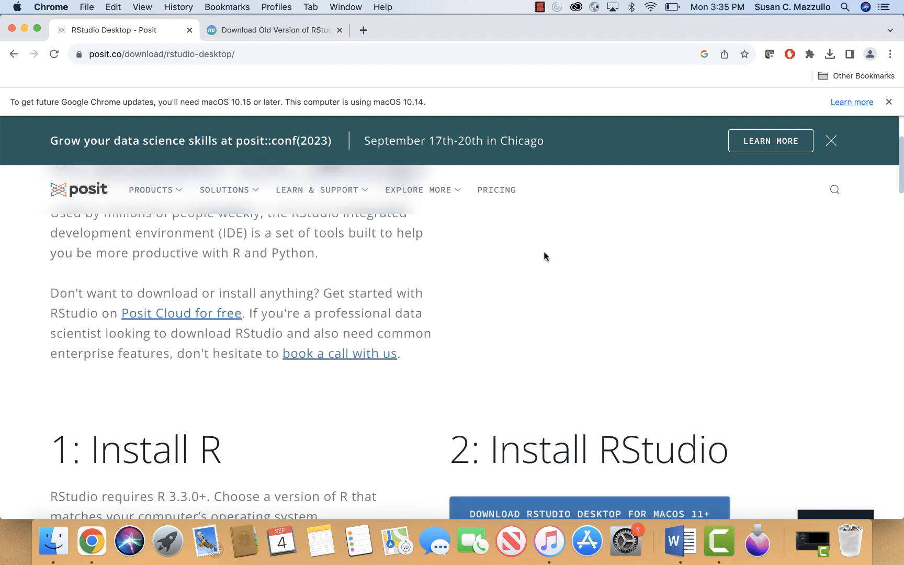
{"action": "scroll", "coordinate": [544, 256], "scroll_direction": "down", "scroll_amount": 3}
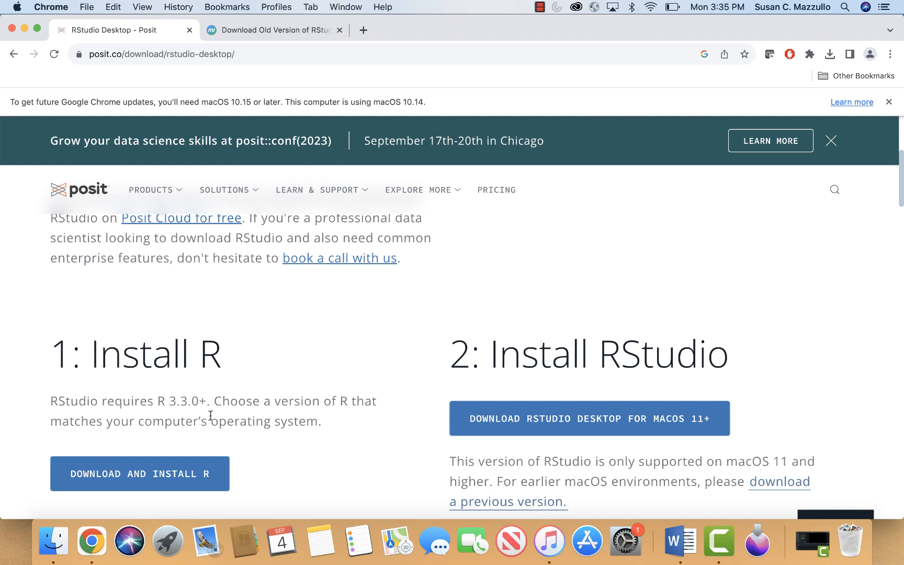
{"action": "left_click", "coordinate": [124, 479]}
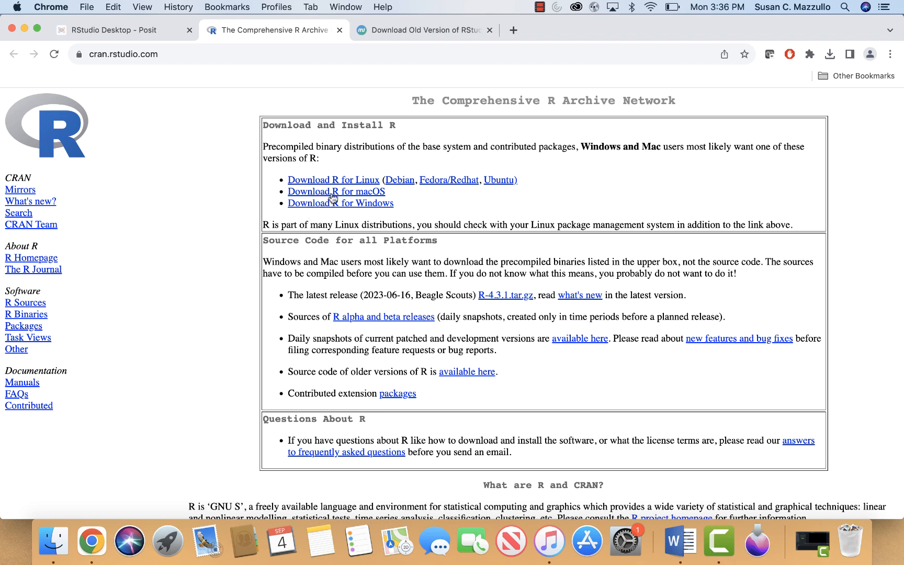
Open the R for macOS page on CRAN and download the legacy package R-4.2.3.pkg
{"action": "left_click", "coordinate": [339, 197]}
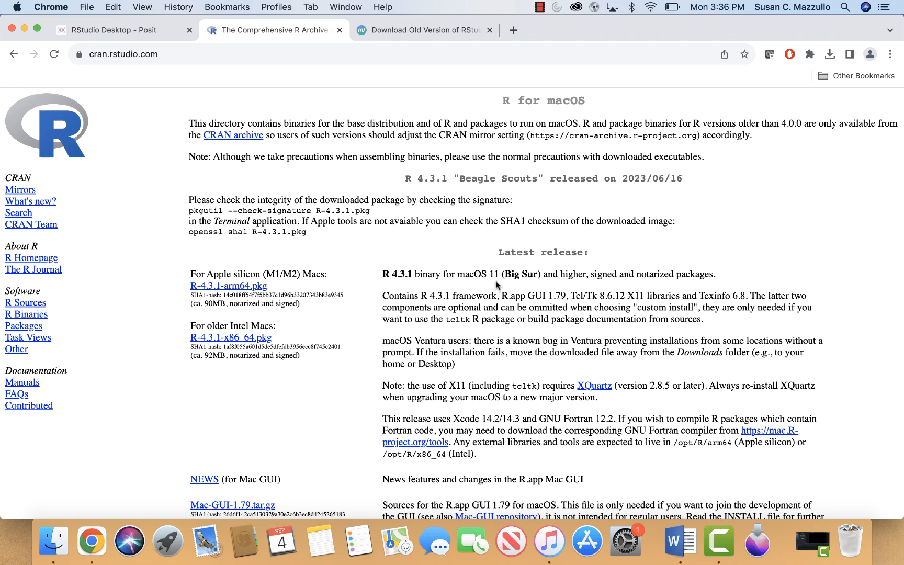
{"action": "scroll", "coordinate": [360, 313], "scroll_direction": "down", "scroll_amount": 1}
{"action": "scroll", "coordinate": [360, 312], "scroll_direction": "down", "scroll_amount": 4}
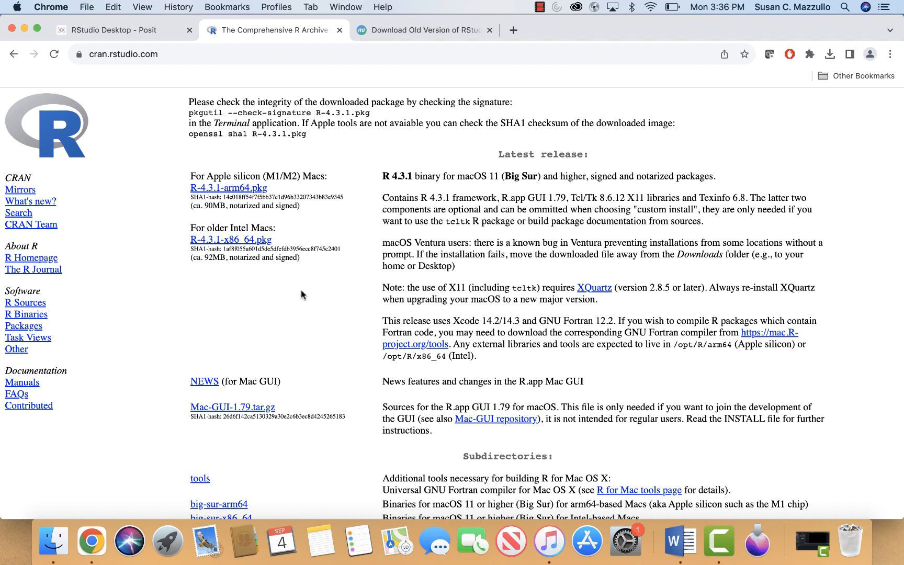
{"action": "scroll", "coordinate": [303, 295], "scroll_direction": "down", "scroll_amount": 7}
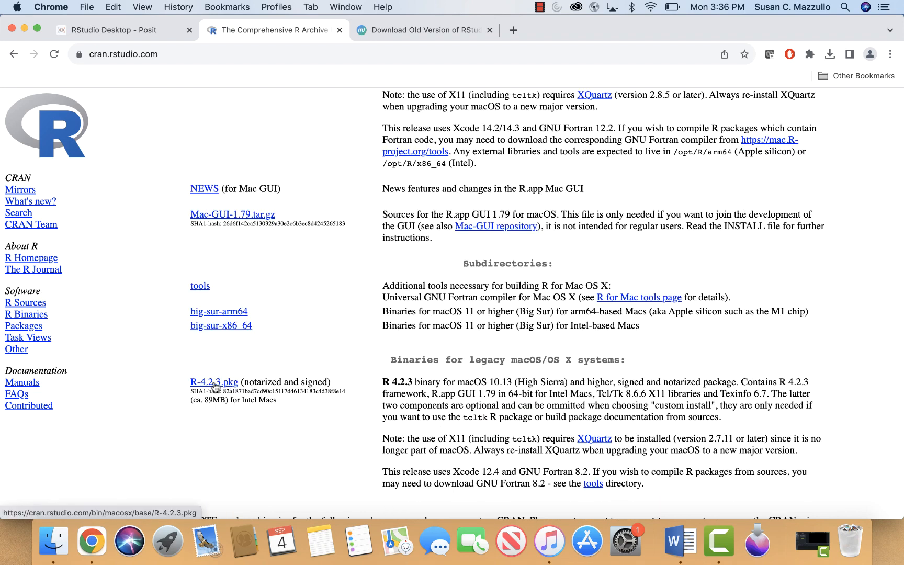
{"action": "left_click", "coordinate": [215, 386]}
{"action": "scroll", "coordinate": [208, 389], "scroll_direction": "down", "scroll_amount": 1}
{"action": "scroll", "coordinate": [210, 392], "scroll_direction": "up", "scroll_amount": 11}
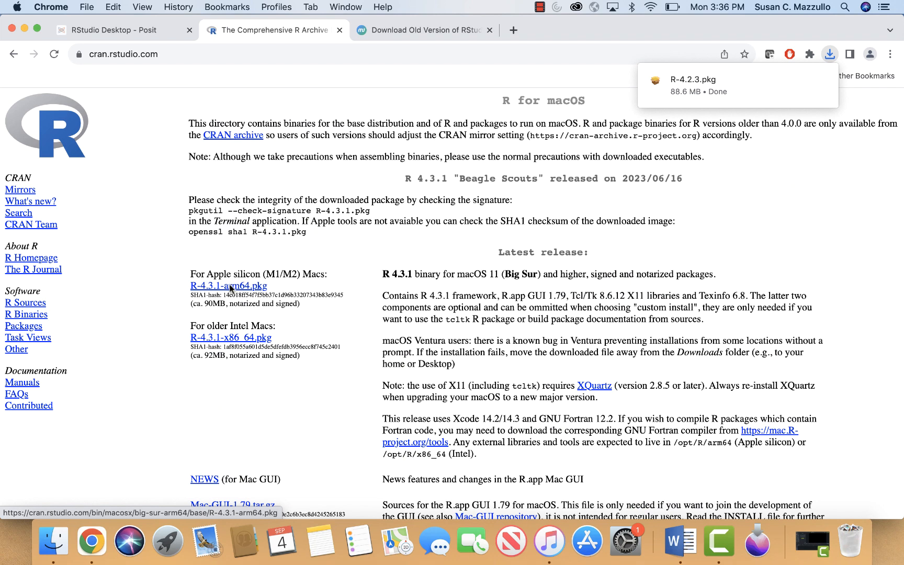
Open the downloaded R-4.2.3.pkg and agree to the software license agreement in the installer
{"action": "left_click", "coordinate": [697, 82]}
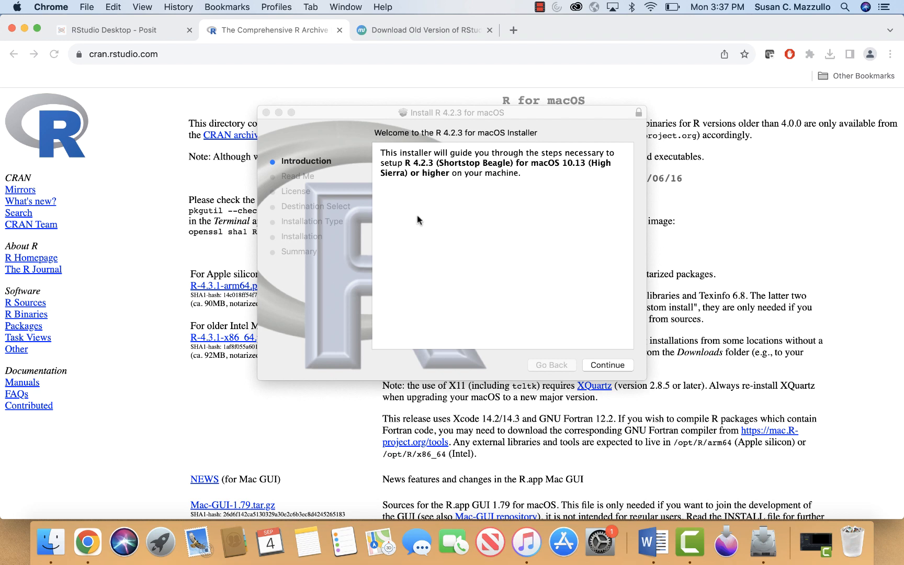
{"action": "left_click", "coordinate": [609, 365]}
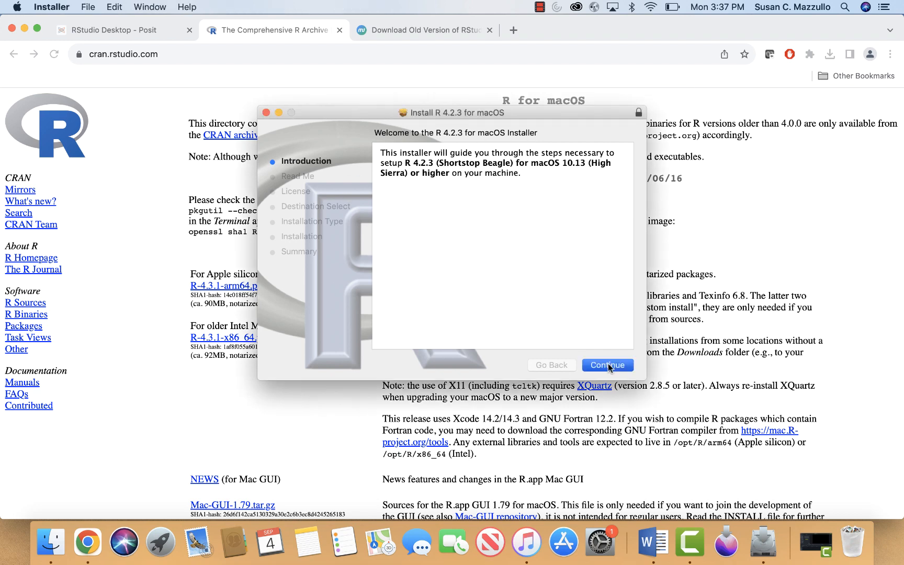
{"action": "left_click", "coordinate": [609, 366]}
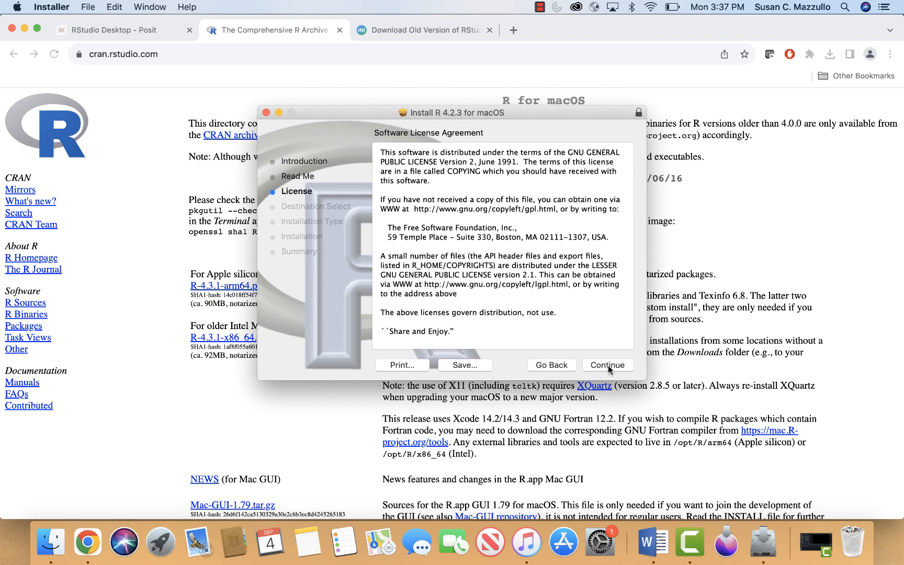
{"action": "left_click", "coordinate": [608, 366]}
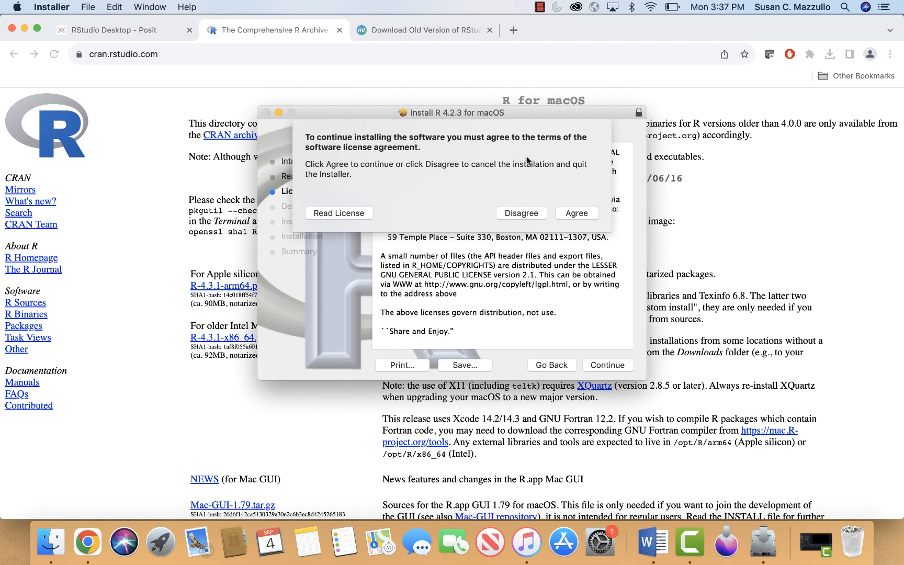
{"action": "left_click", "coordinate": [581, 217]}
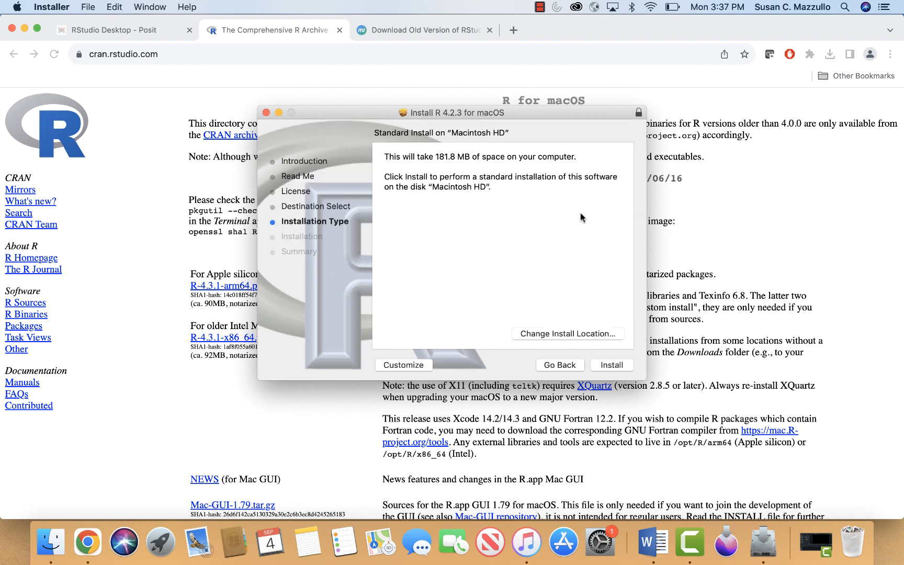
Run the standard R 4.2.3 installation on Macintosh HD and move the installer package to the Trash
{"action": "left_click", "coordinate": [611, 366]}
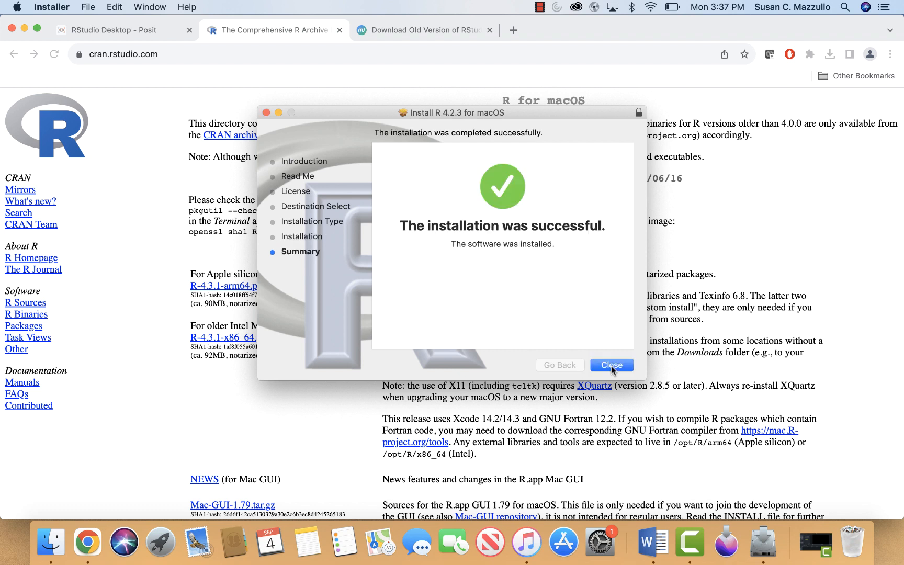
{"action": "left_click", "coordinate": [609, 365]}
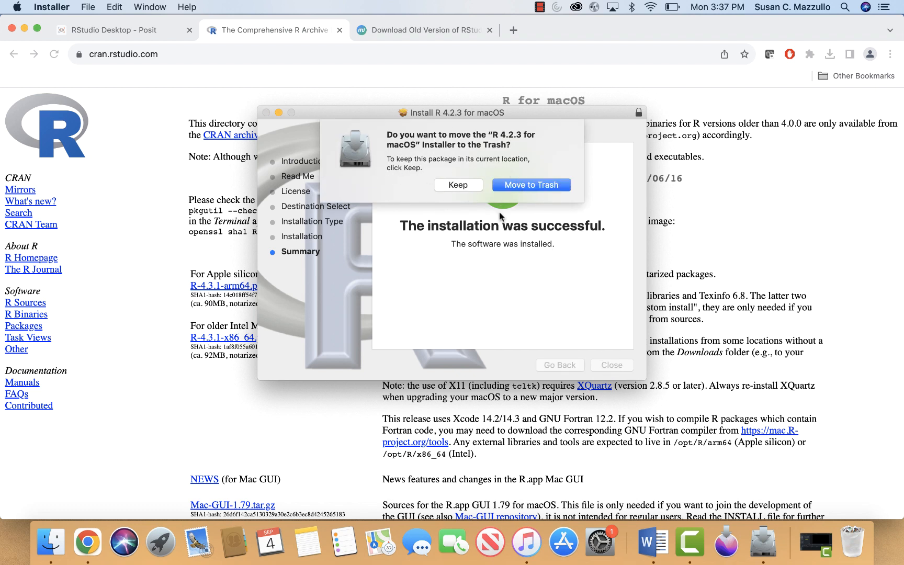
{"action": "left_click", "coordinate": [522, 186]}
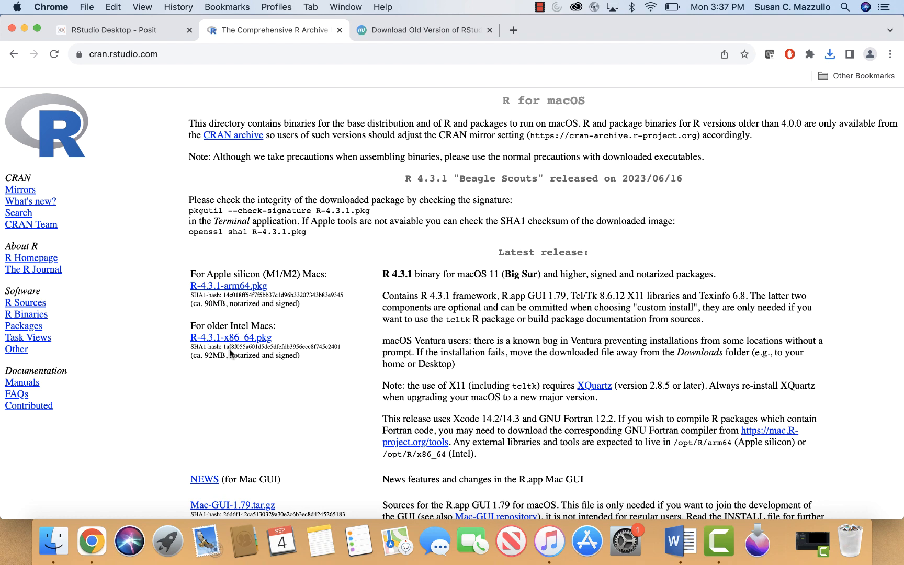
Check the Applications folder in Finder for the R app, and minimize the Finder window
{"action": "left_click", "coordinate": [53, 546]}
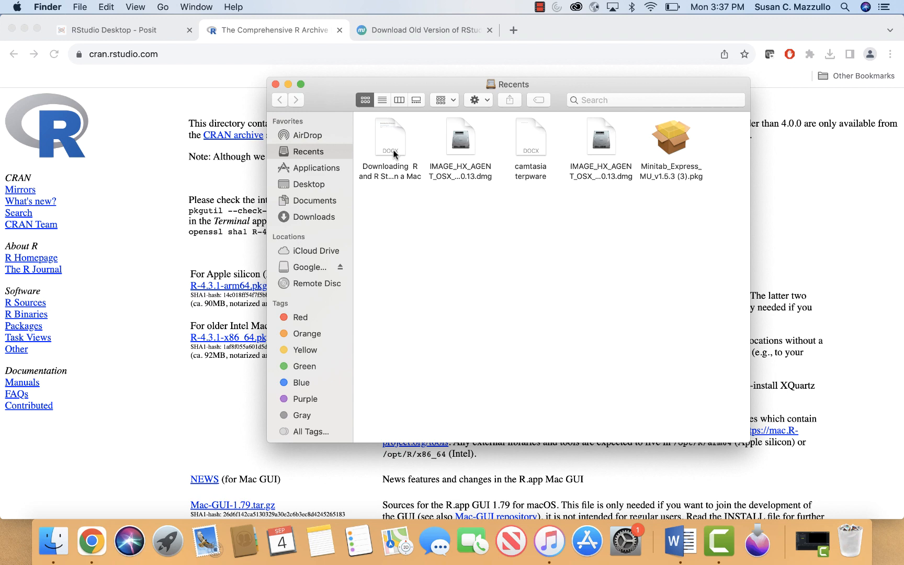
{"action": "left_click", "coordinate": [316, 168]}
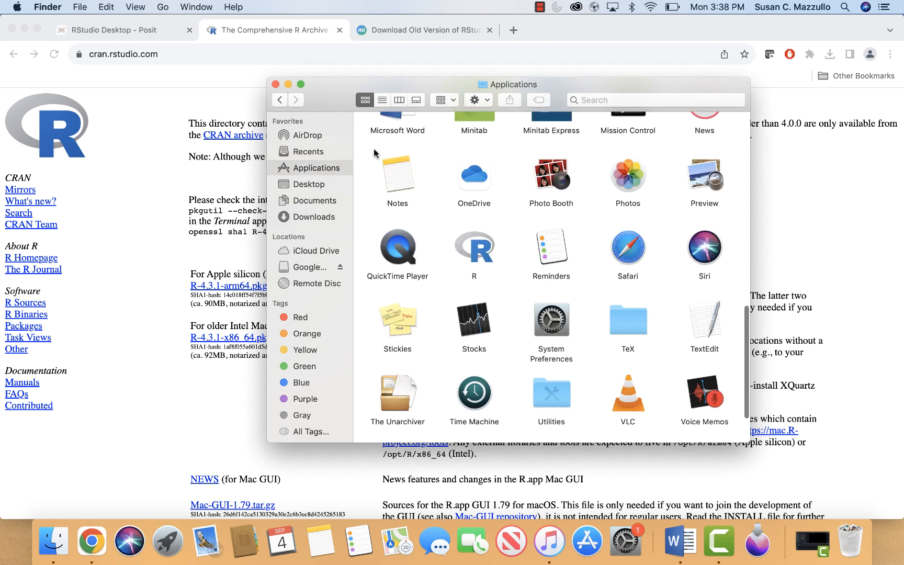
{"action": "left_click", "coordinate": [289, 85]}
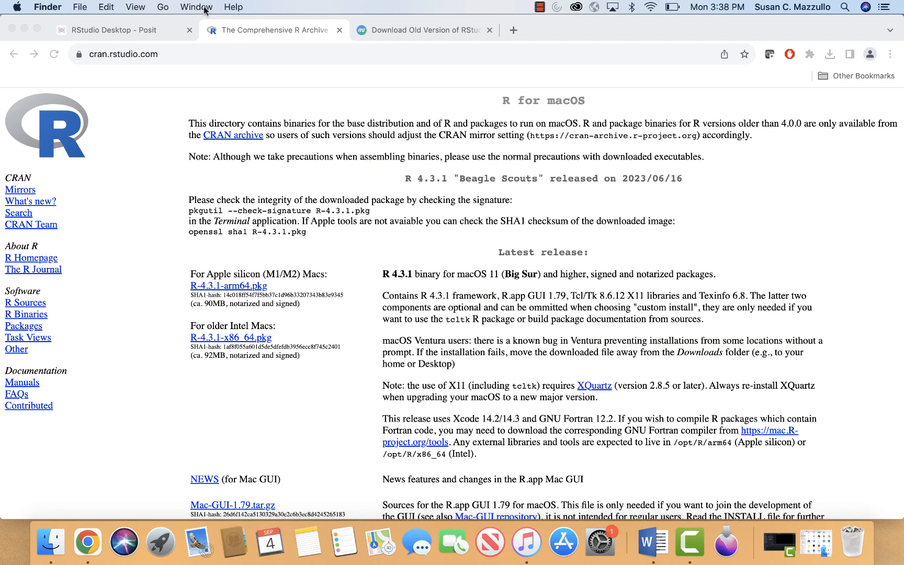
Return to the Posit RStudio Desktop page in Chrome and examine the RStudio macOS requirements and the list of all installers
{"action": "left_click", "coordinate": [130, 32]}
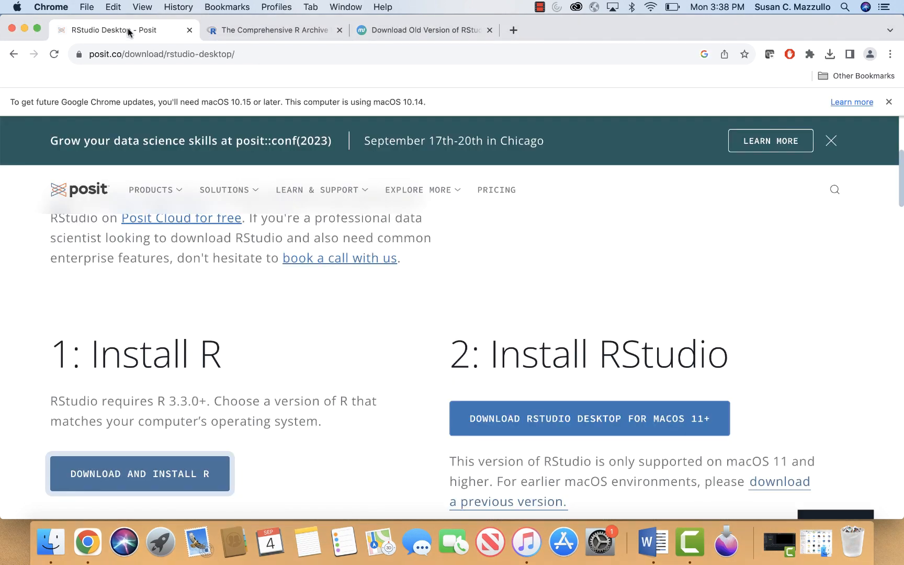
{"action": "scroll", "coordinate": [474, 403], "scroll_direction": "down", "scroll_amount": 1}
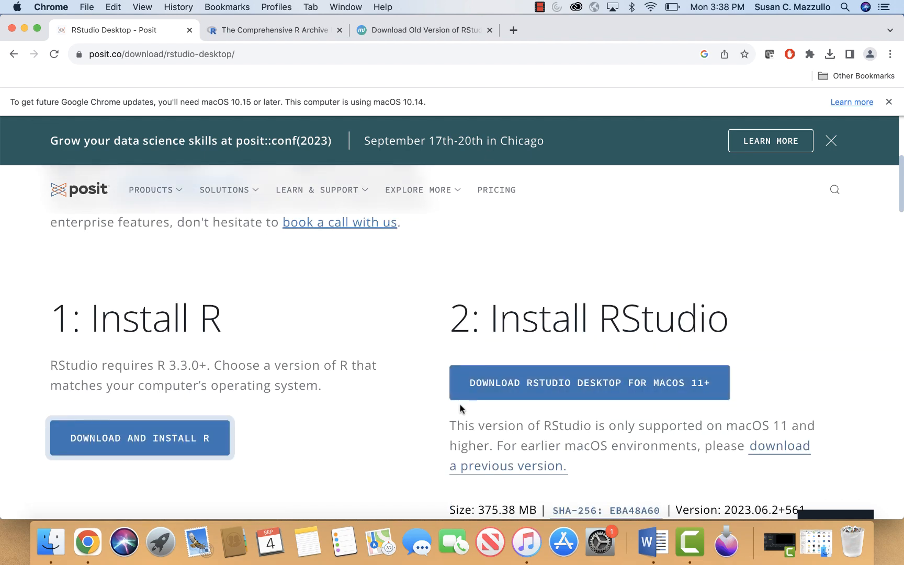
{"action": "scroll", "coordinate": [460, 408], "scroll_direction": "down", "scroll_amount": 3}
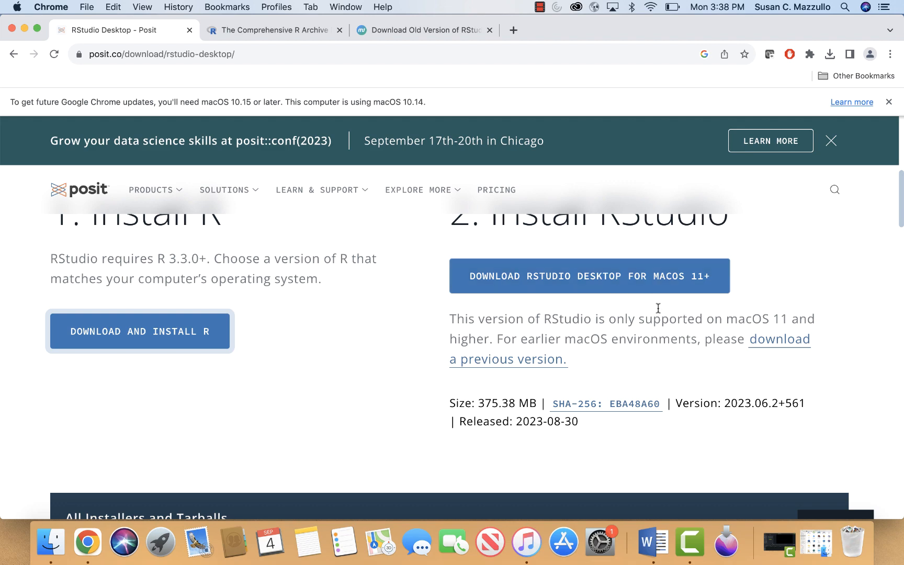
{"action": "scroll", "coordinate": [655, 303], "scroll_direction": "down", "scroll_amount": 4}
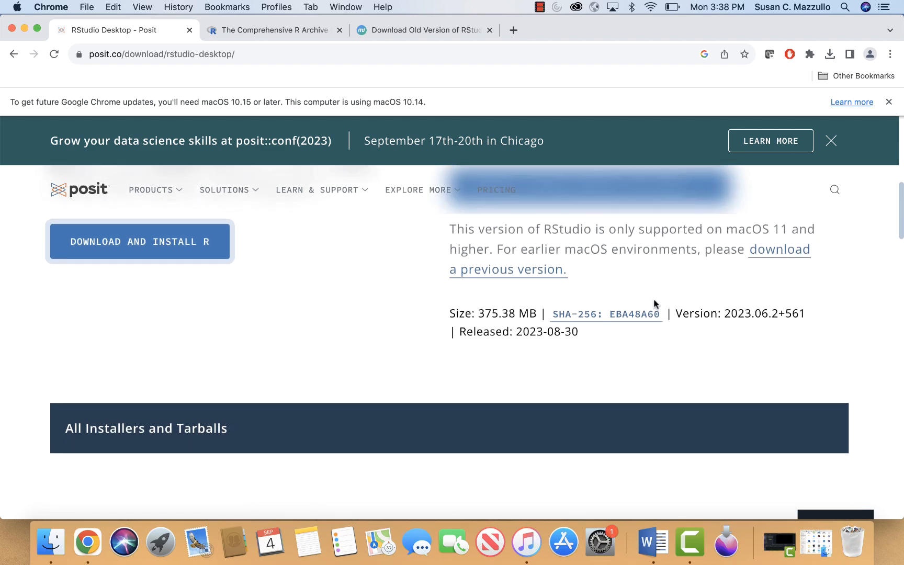
{"action": "scroll", "coordinate": [654, 304], "scroll_direction": "up", "scroll_amount": 3}
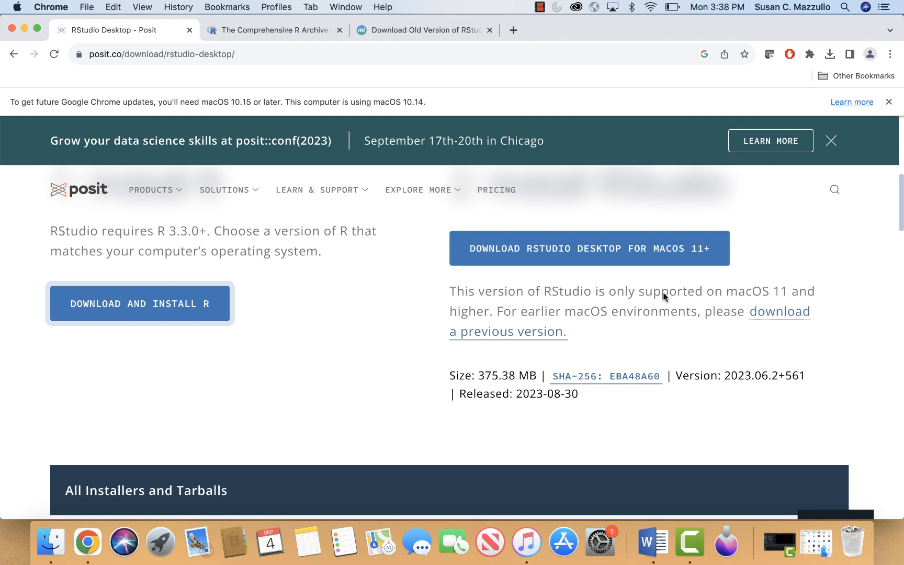
{"action": "scroll", "coordinate": [605, 346], "scroll_direction": "down", "scroll_amount": 10}
{"action": "scroll", "coordinate": [605, 346], "scroll_direction": "down", "scroll_amount": 2}
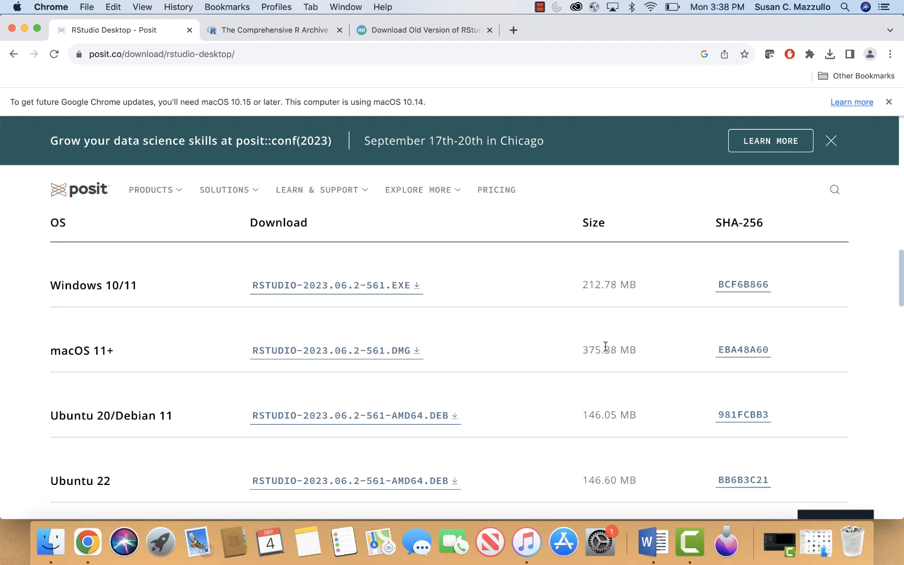
Consult the Word notes for the older-version link and download RStudio 1.1.463 from the MacUpdate old versions page in Chrome
{"action": "left_click", "coordinate": [650, 544]}
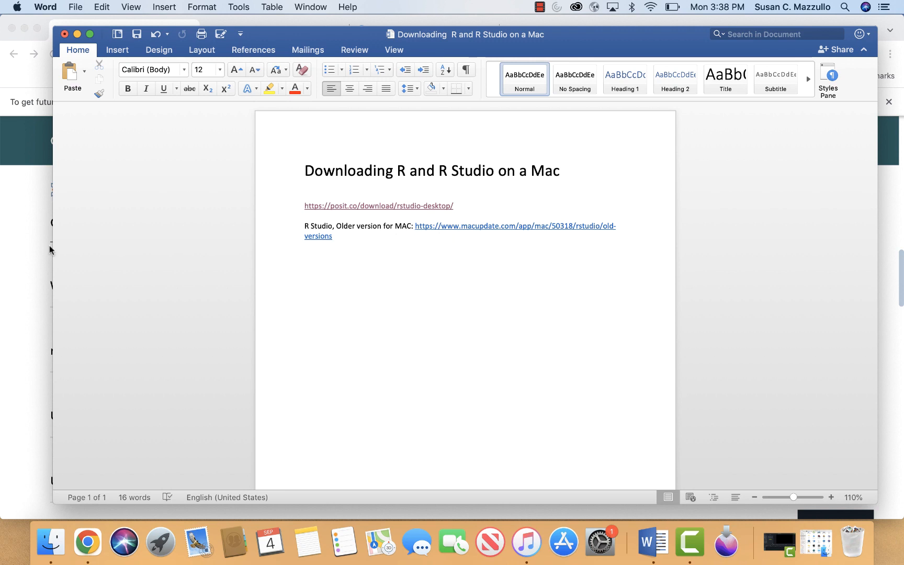
{"action": "left_click", "coordinate": [23, 246]}
{"action": "left_click", "coordinate": [392, 29]}
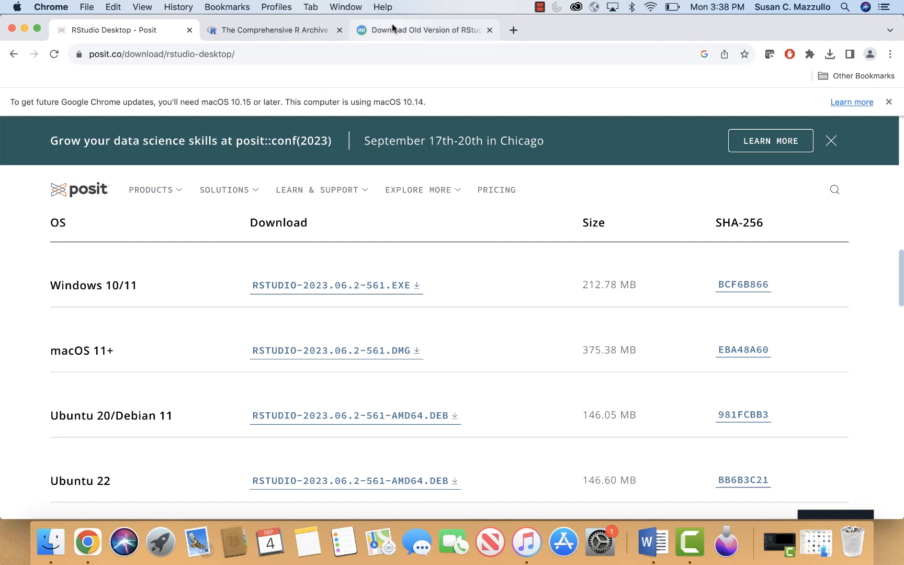
{"action": "scroll", "coordinate": [294, 300], "scroll_direction": "down", "scroll_amount": 3}
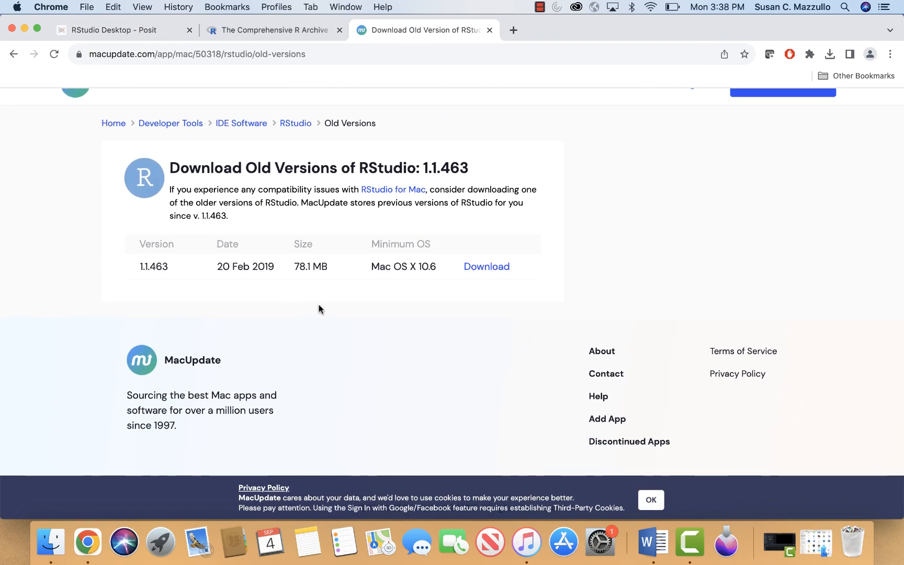
{"action": "left_click", "coordinate": [490, 270]}
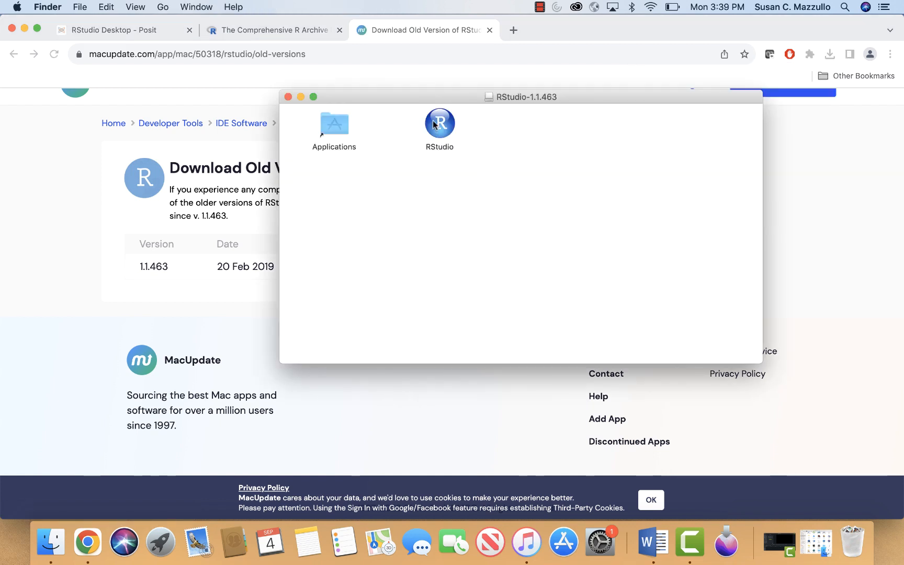
Launch RStudio from the RStudio-1.1.463 disk image and allow the downloaded app to open
{"action": "double_click", "coordinate": [439, 123]}
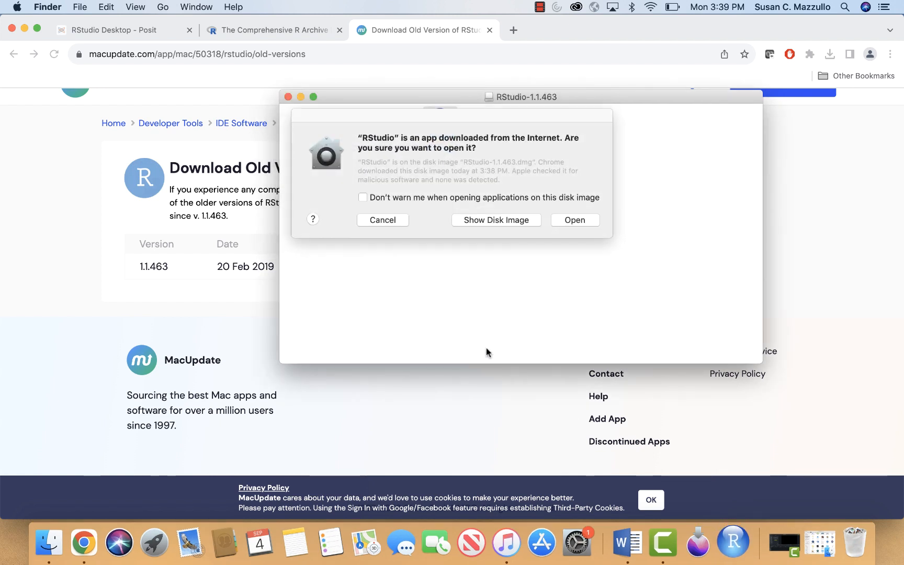
{"action": "left_click", "coordinate": [587, 222]}
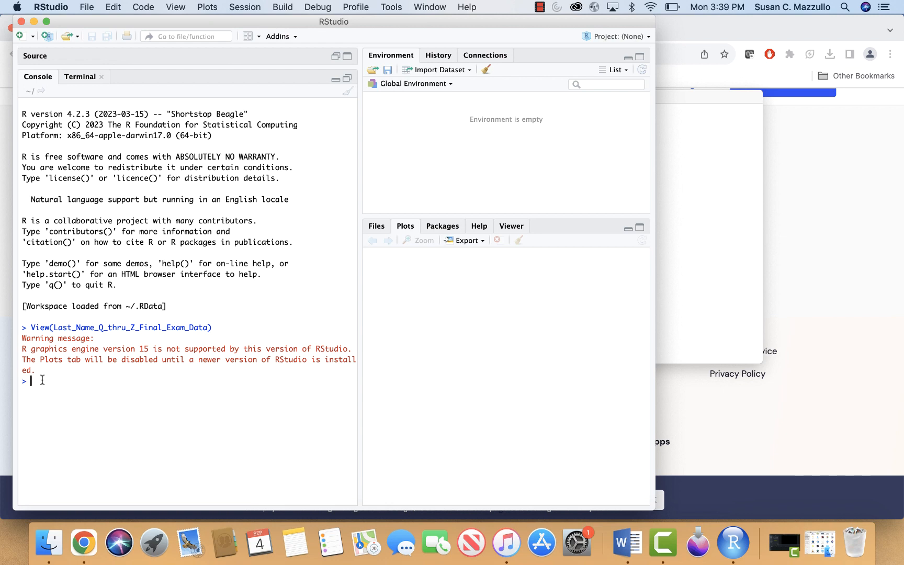
Run install.packages("tidyverse") in the console to install the tidyverse package
{"action": "type", "text": "install"}
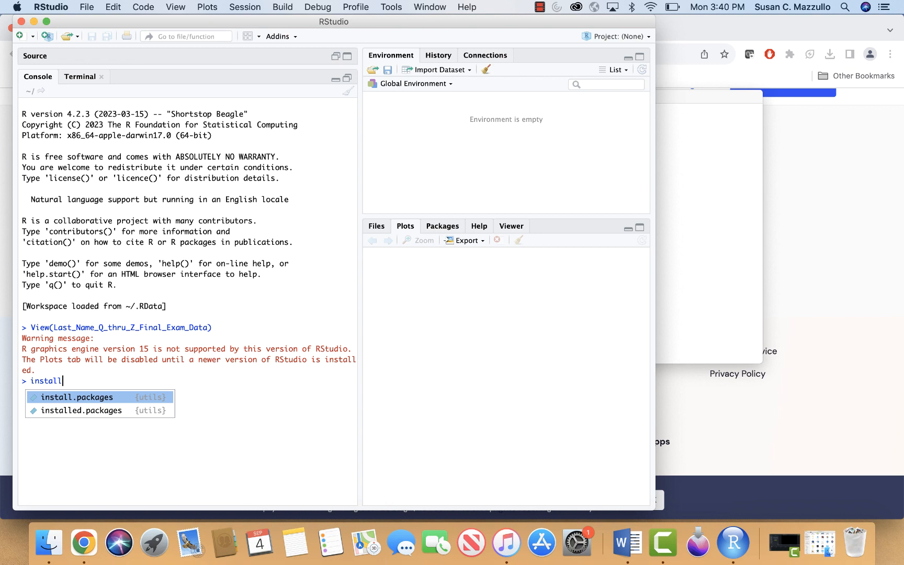
{"action": "left_click", "coordinate": [66, 397]}
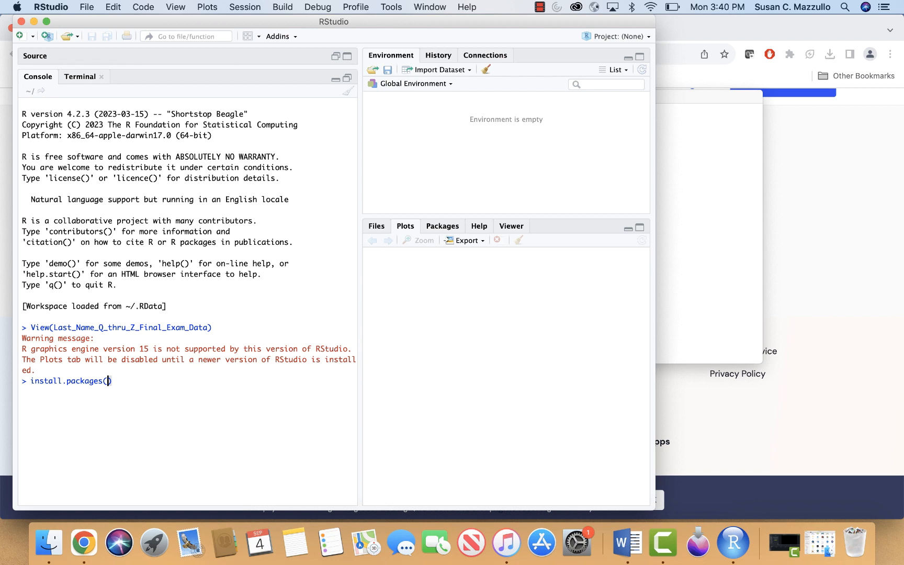
{"action": "type", "text": "\"tidyverse"}
{"action": "mouse_move", "coordinate": [100, 386]}
{"action": "left_click", "coordinate": [172, 384]}
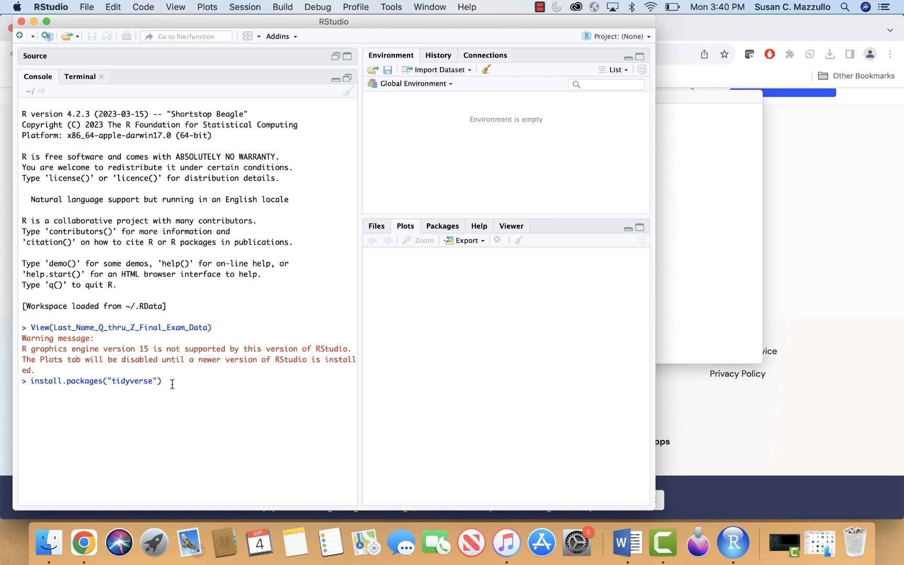
{"action": "left_click", "coordinate": [112, 380]}
{"action": "key", "text": "BackSpace"}
{"action": "type", "text": "\""}
{"action": "left_click", "coordinate": [178, 381]}
{"action": "key", "text": "Return"}
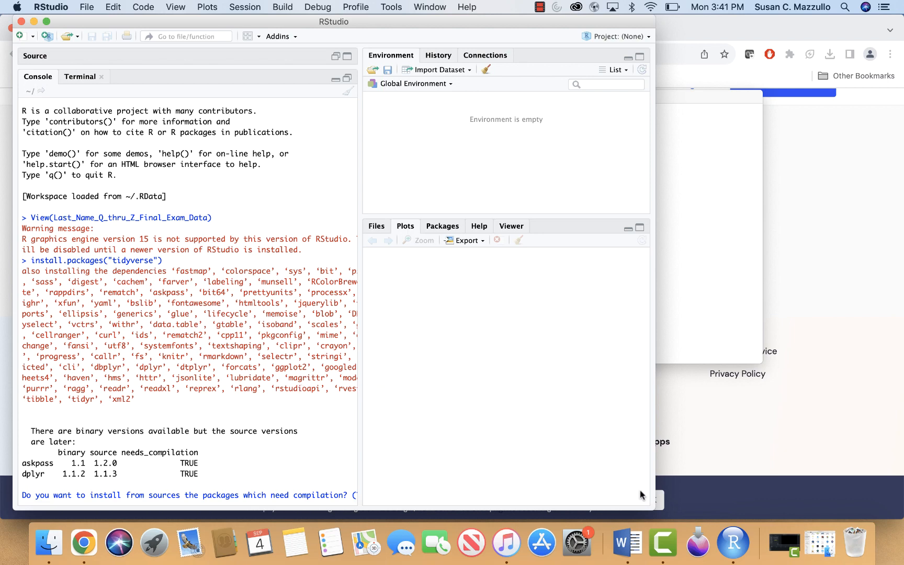
Widen the RStudio window and answer Yes to installing the packages that need compilation from sources
{"action": "left_click_drag", "start_coordinate": [656, 510], "coordinate": [815, 503]}
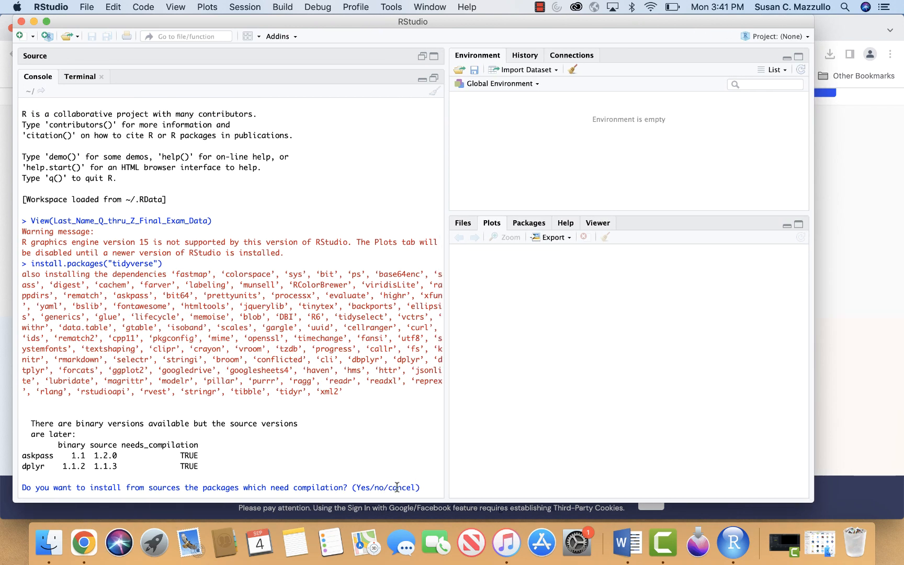
{"action": "left_click", "coordinate": [424, 490]}
{"action": "type", "text": "Yes"}
{"action": "key", "text": "Return"}
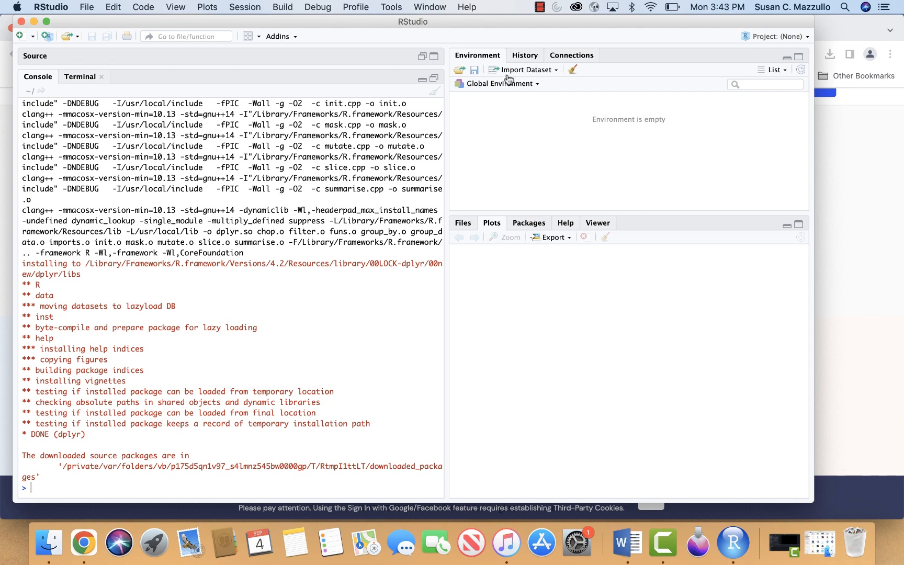
Start importing a dataset from Excel and agree to install the required Rcpp package
{"action": "left_click", "coordinate": [555, 72]}
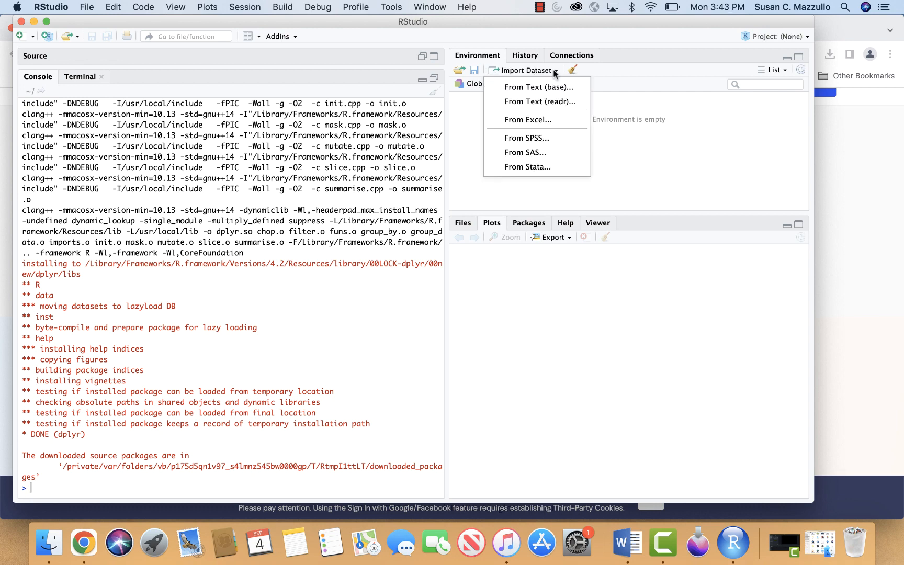
{"action": "left_click", "coordinate": [529, 120]}
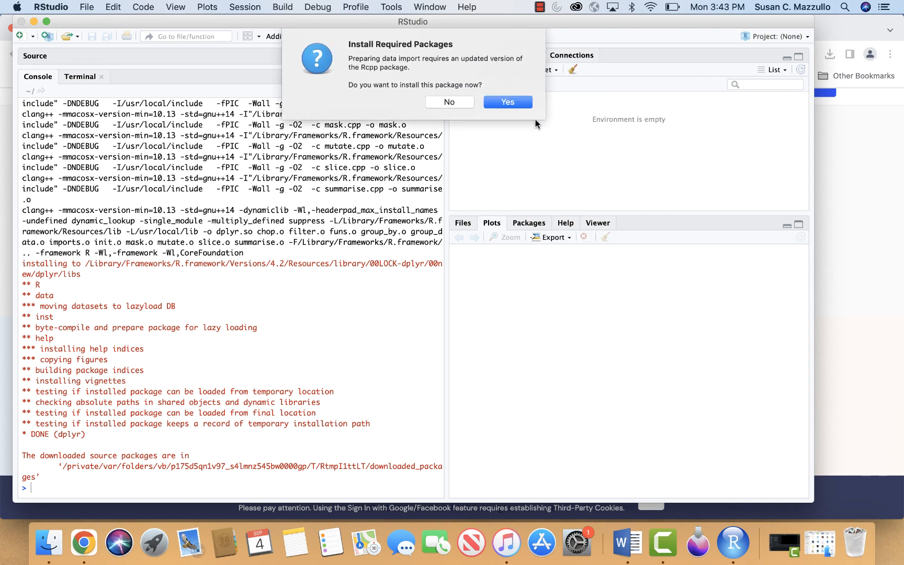
{"action": "left_click", "coordinate": [505, 102]}
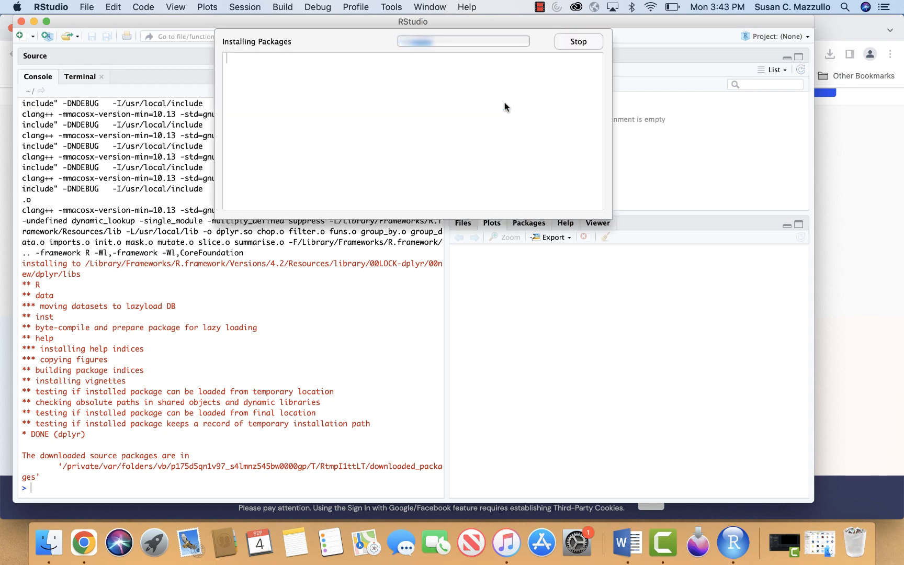